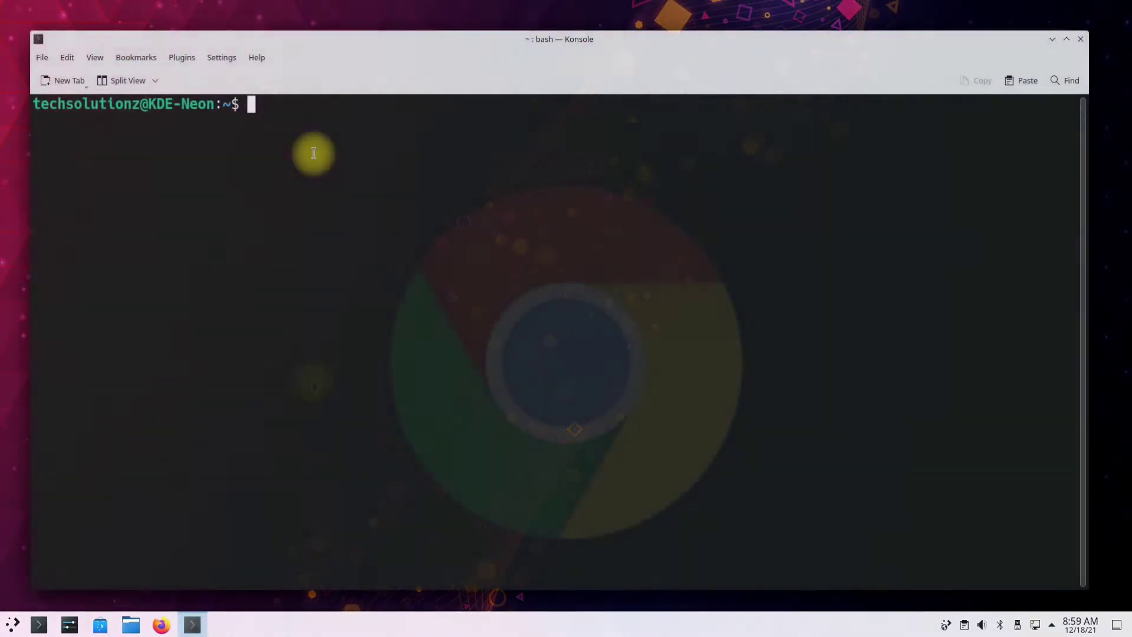
text(sudo apt )
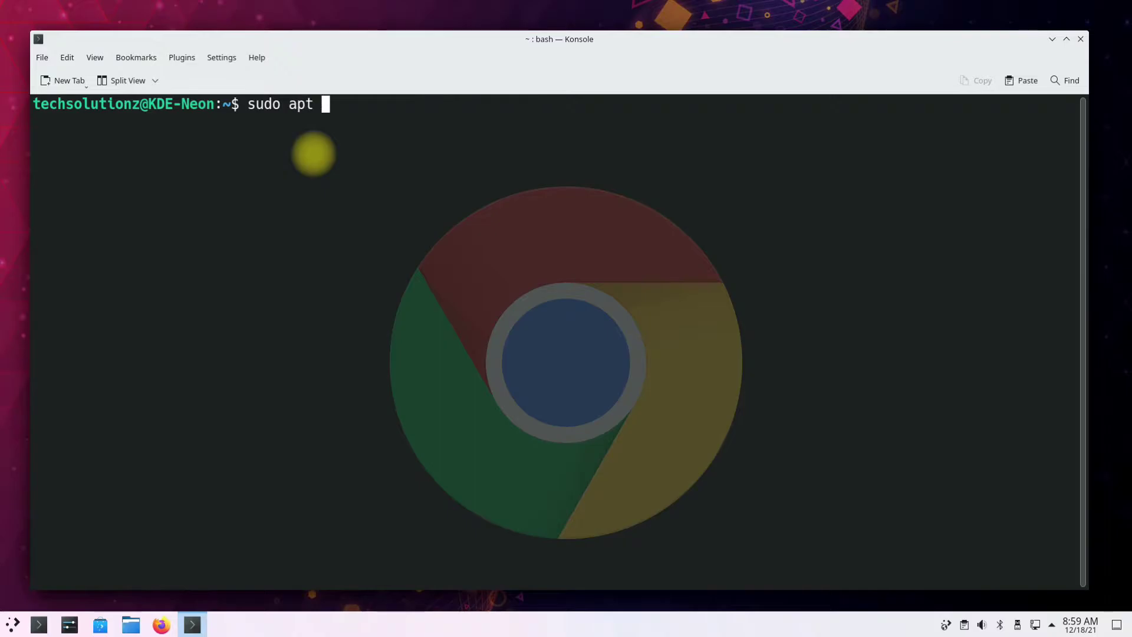
text(update)
Run sudo apt update and authenticate with the administrator password
key(Return)
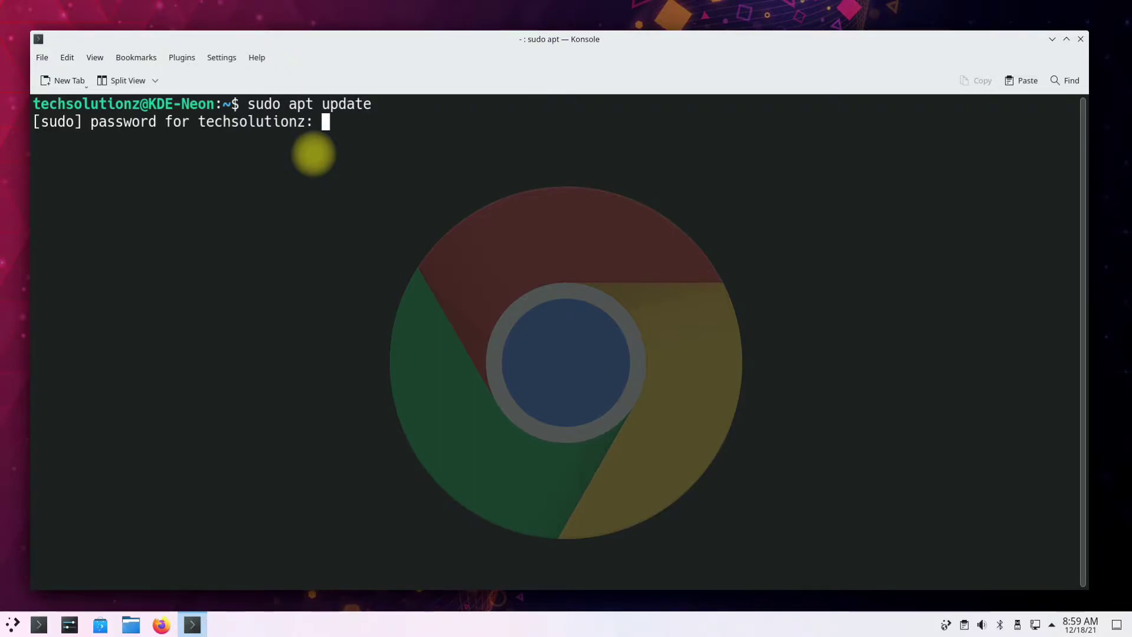
key(Return)
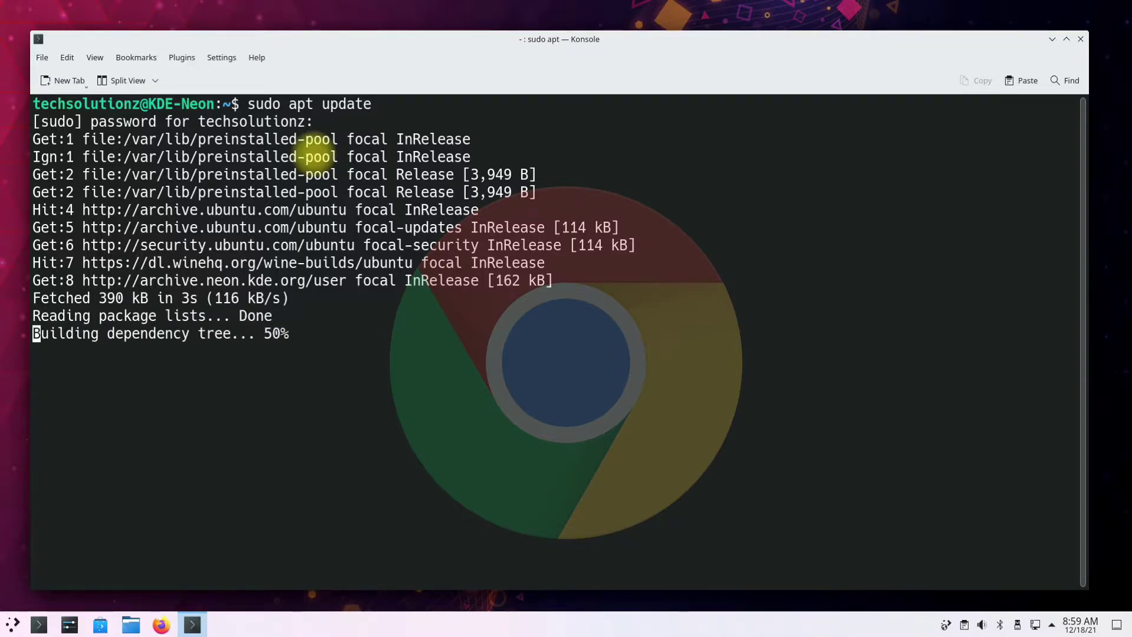
text(clear)
Clear the terminal and wget google-chrome-stable_current_amd64.deb from dl.google.com
key(Return)
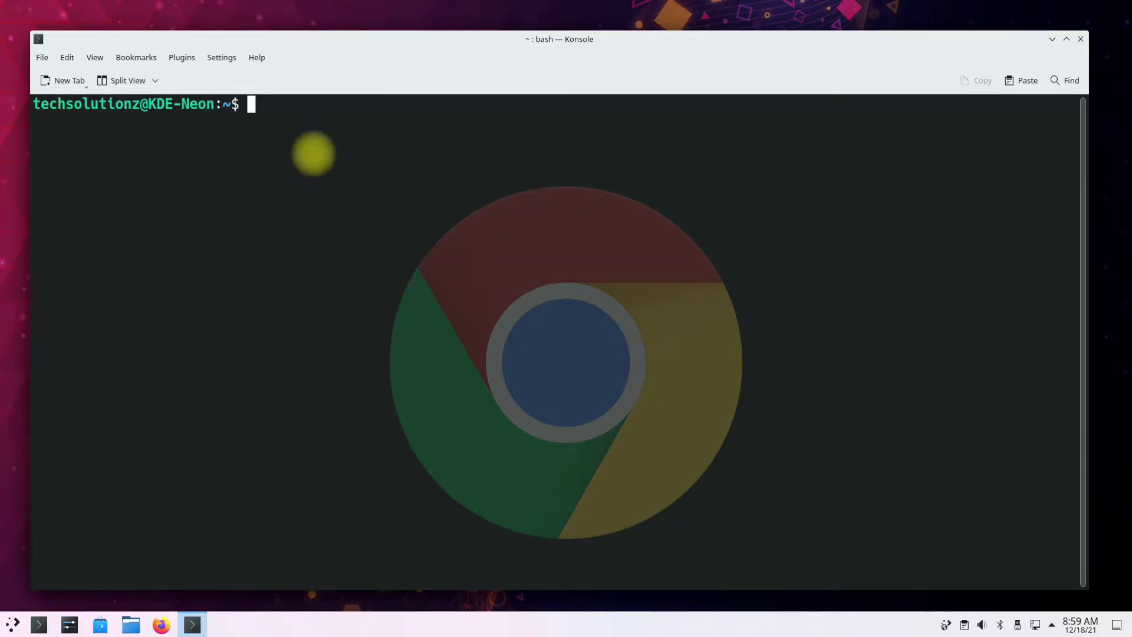
text(wget https)
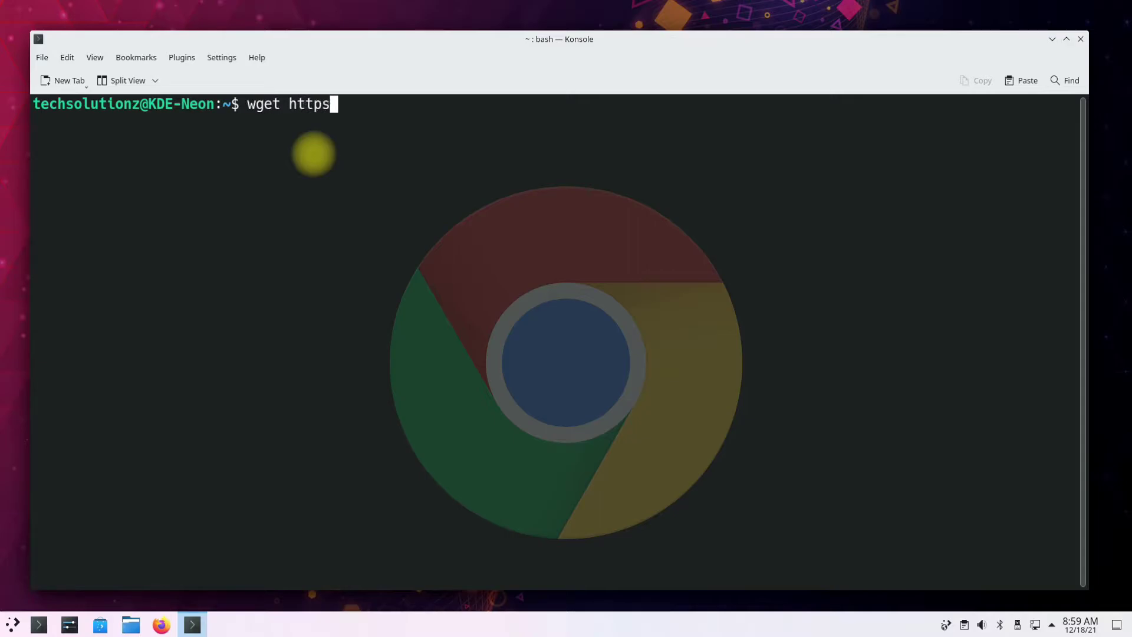
text(/d;)
key(BackSpace)
key(BackSpace)
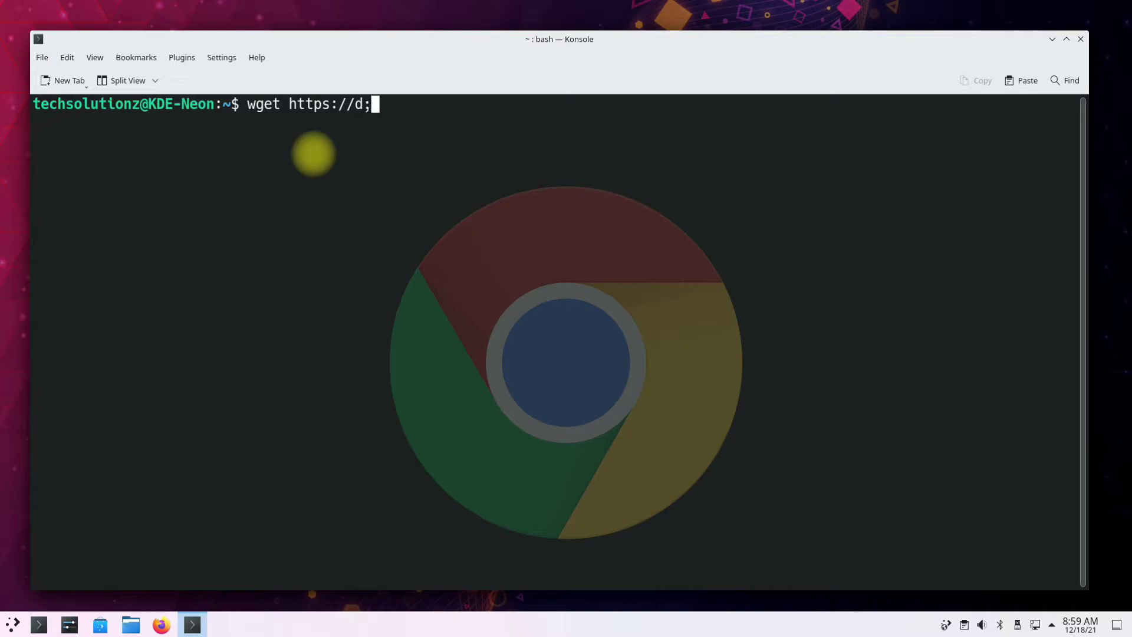
text(l.g)
text(oogle.com/)
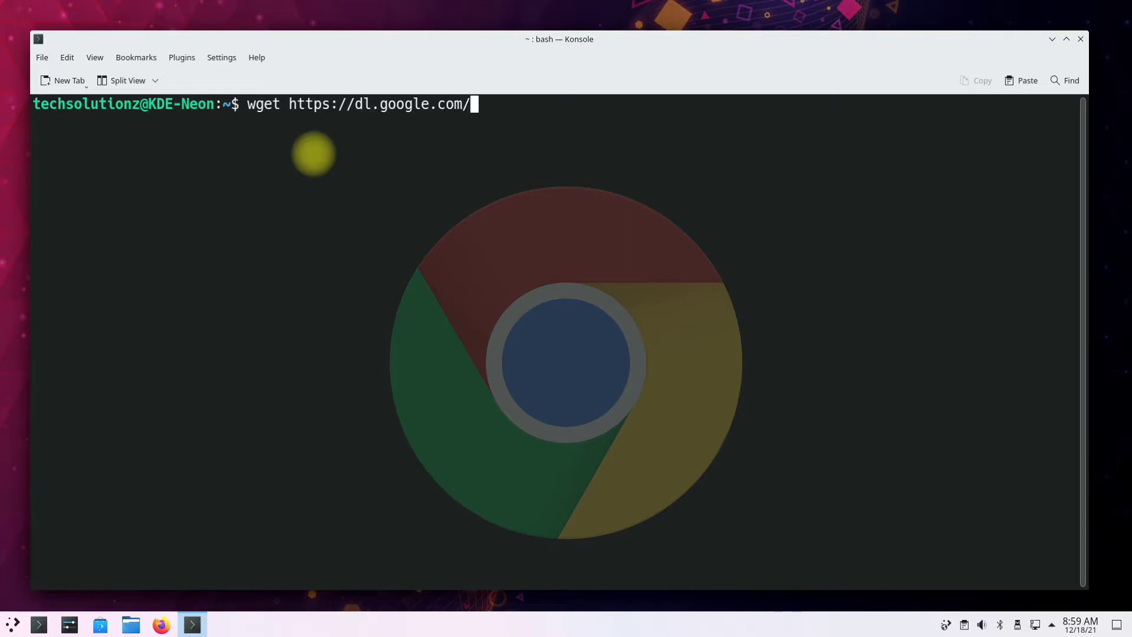
text(linux/)
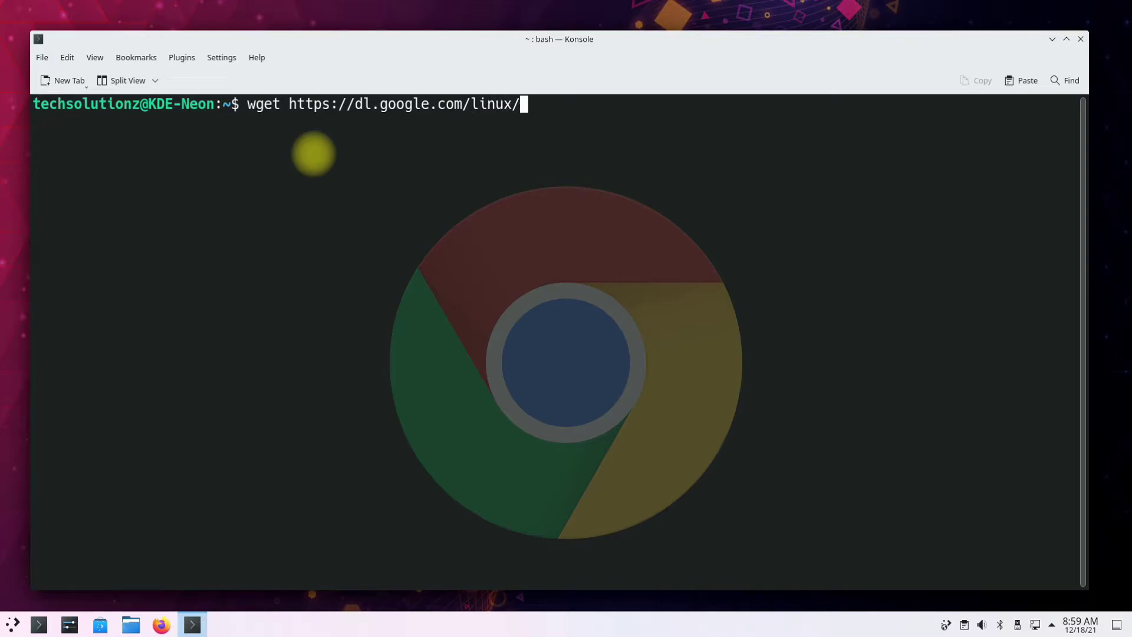
text(direct/goog)
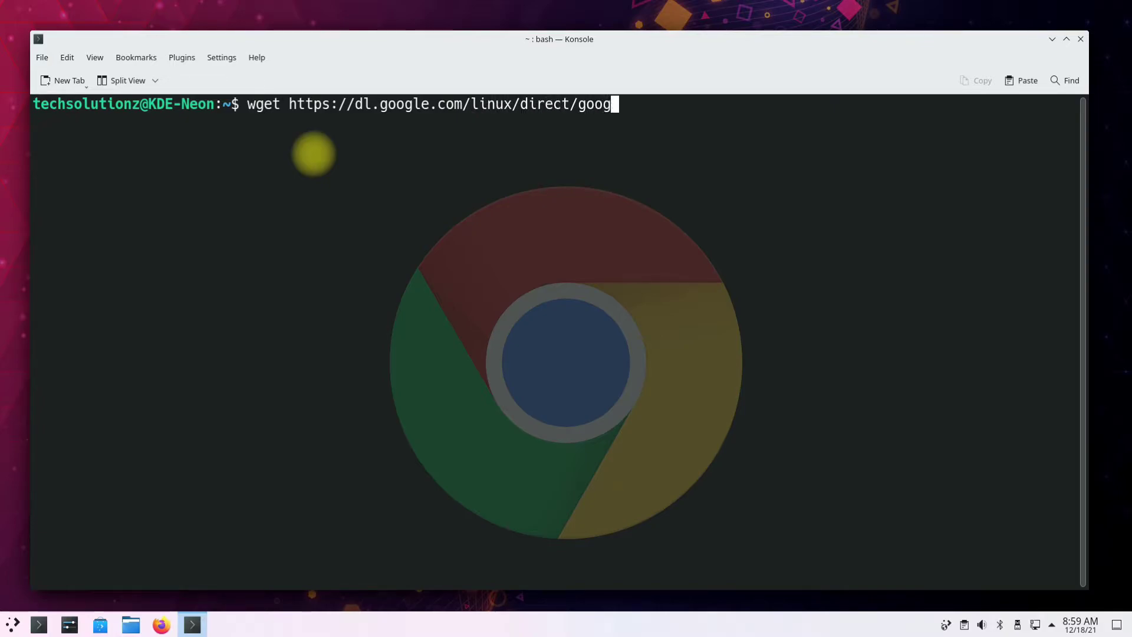
text(le-chrome-)
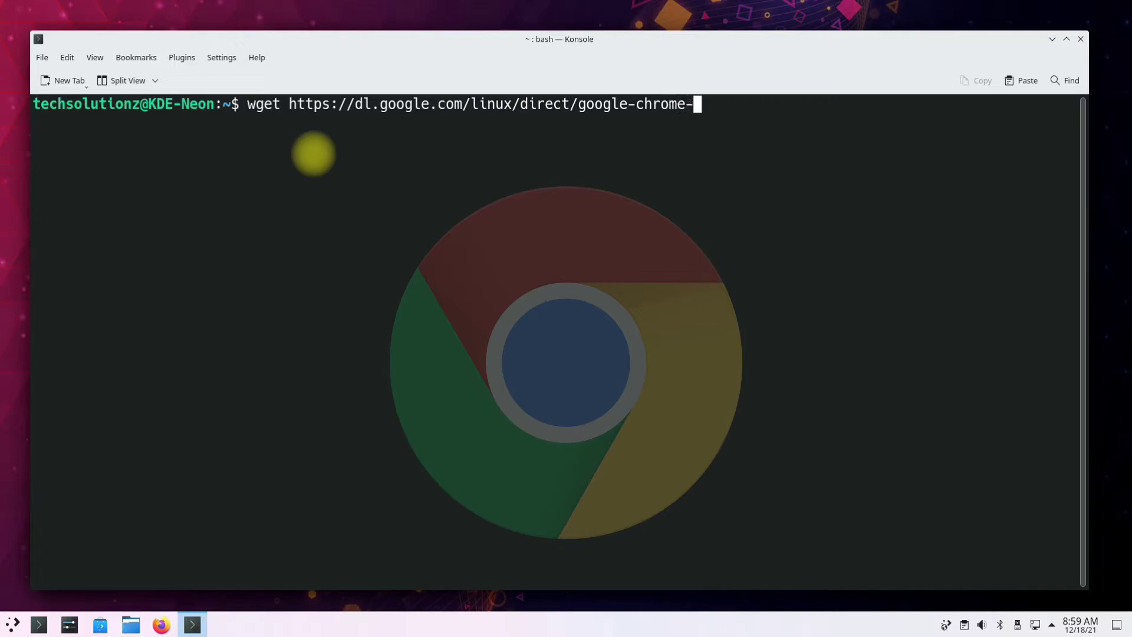
text(stable))
text(_curre)
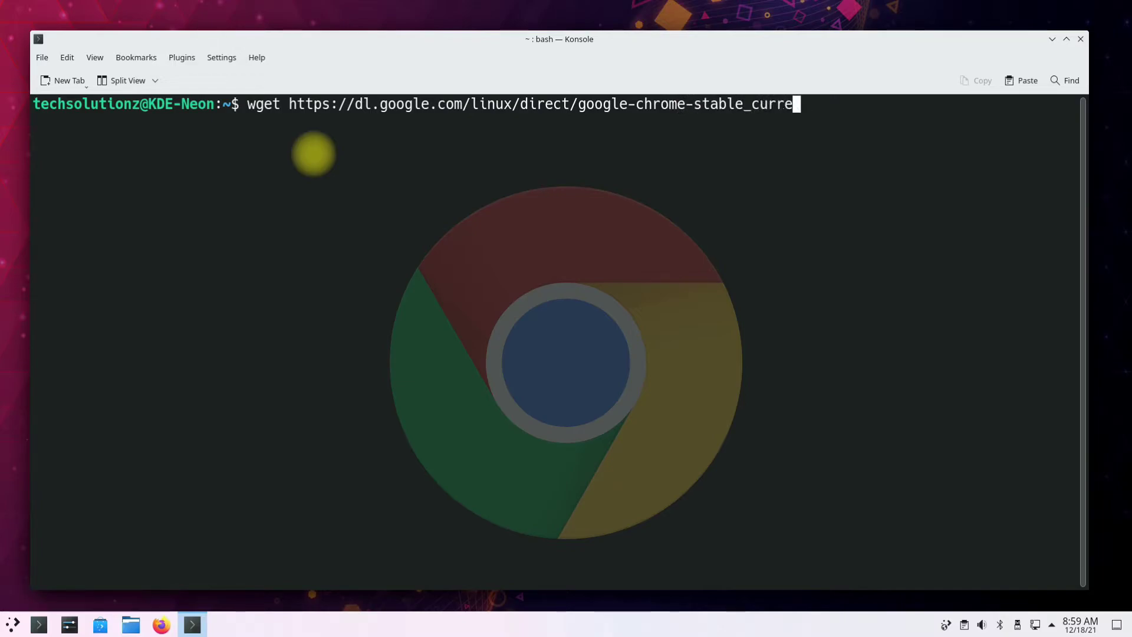
text(nt_amd)
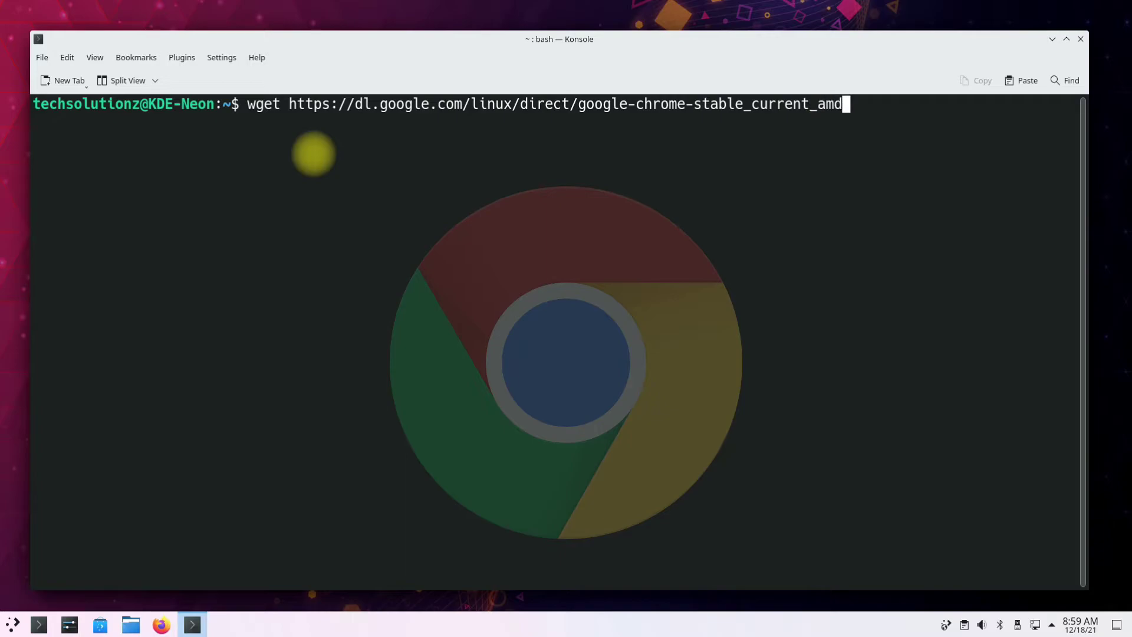
text(64.deb)
key(Return)
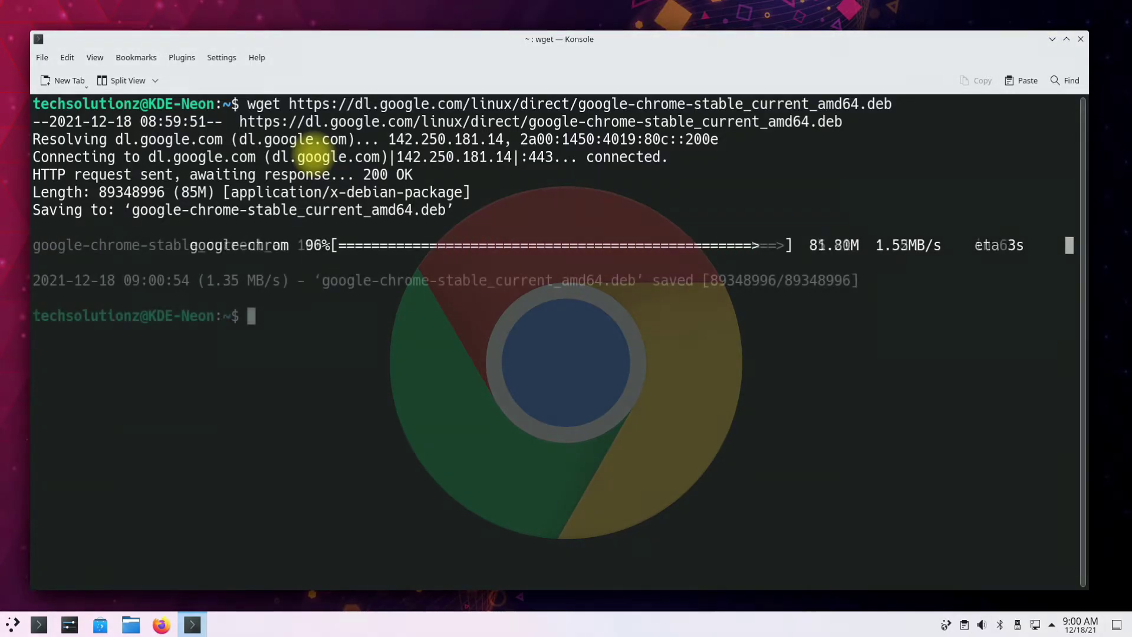
text(ls)
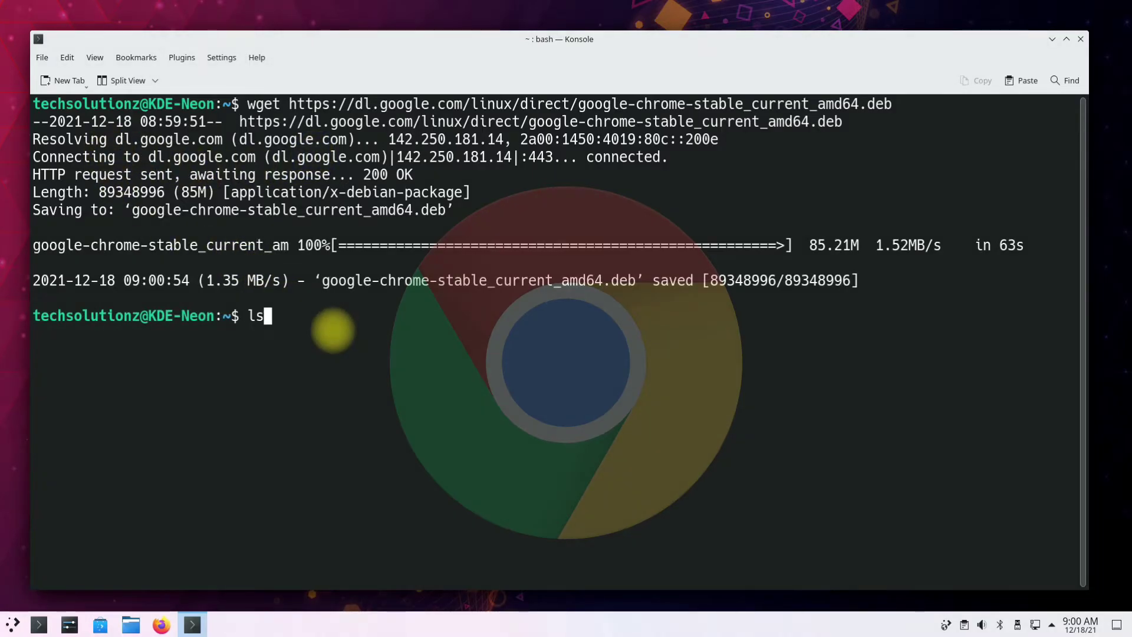
List the home folder and copy the Chrome .deb file name
key(Return)
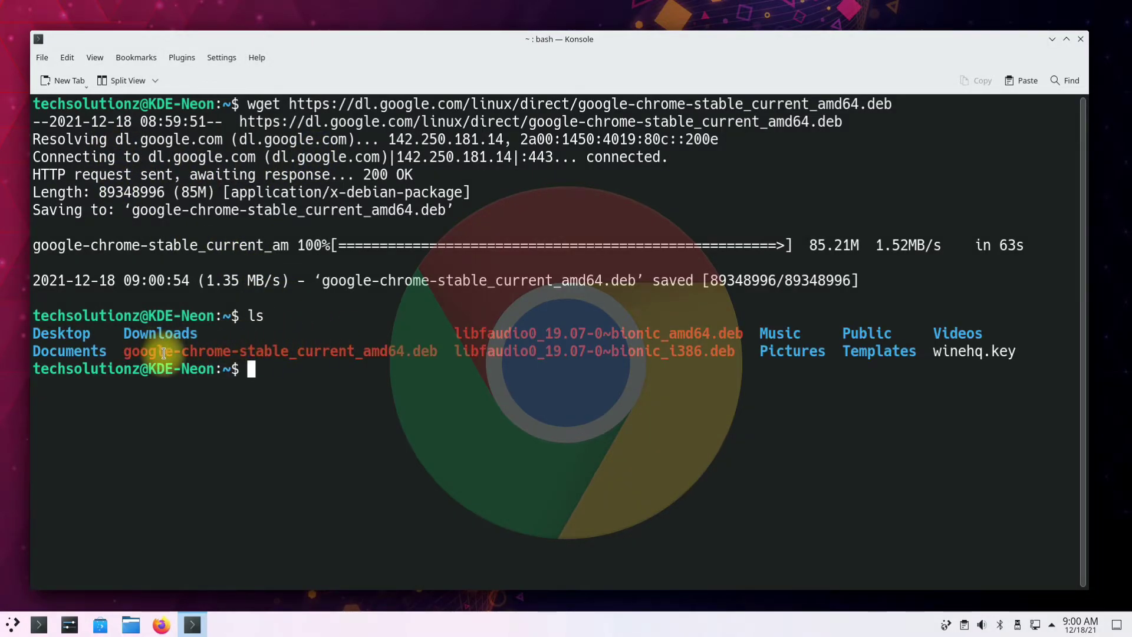
drag(124, 352, 437, 352)
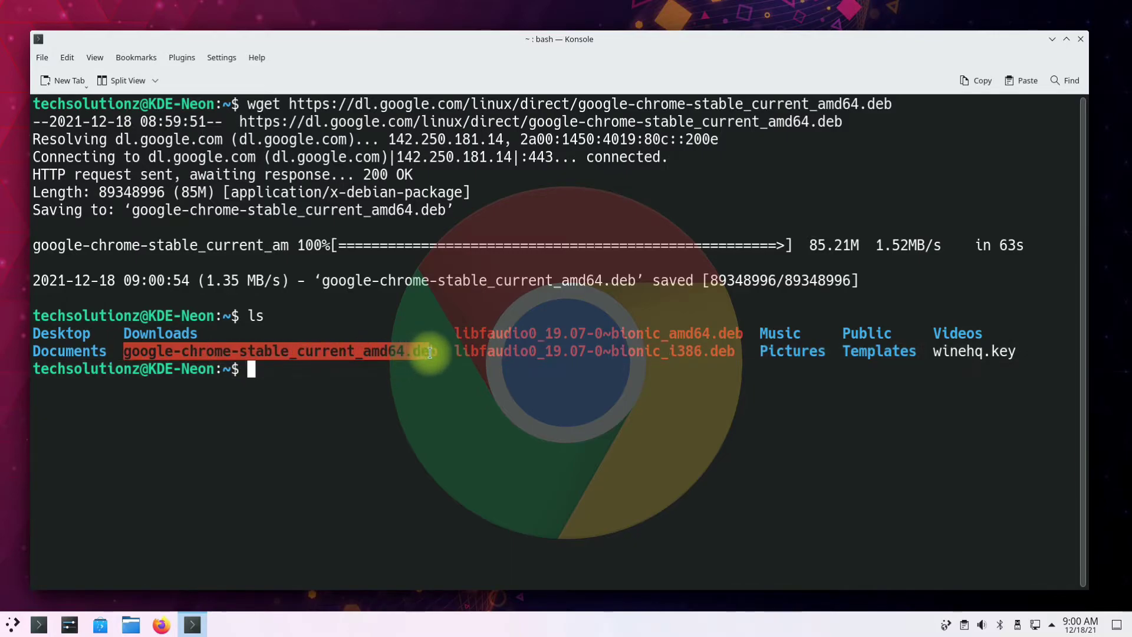
right_click(400, 352)
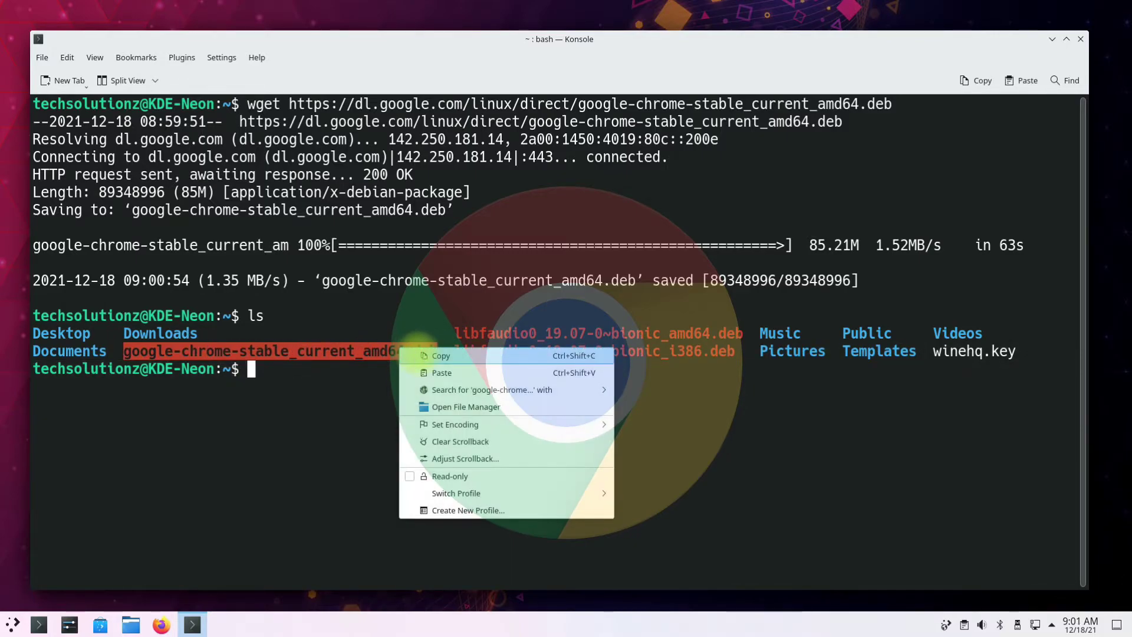
click(440, 356)
text(su)
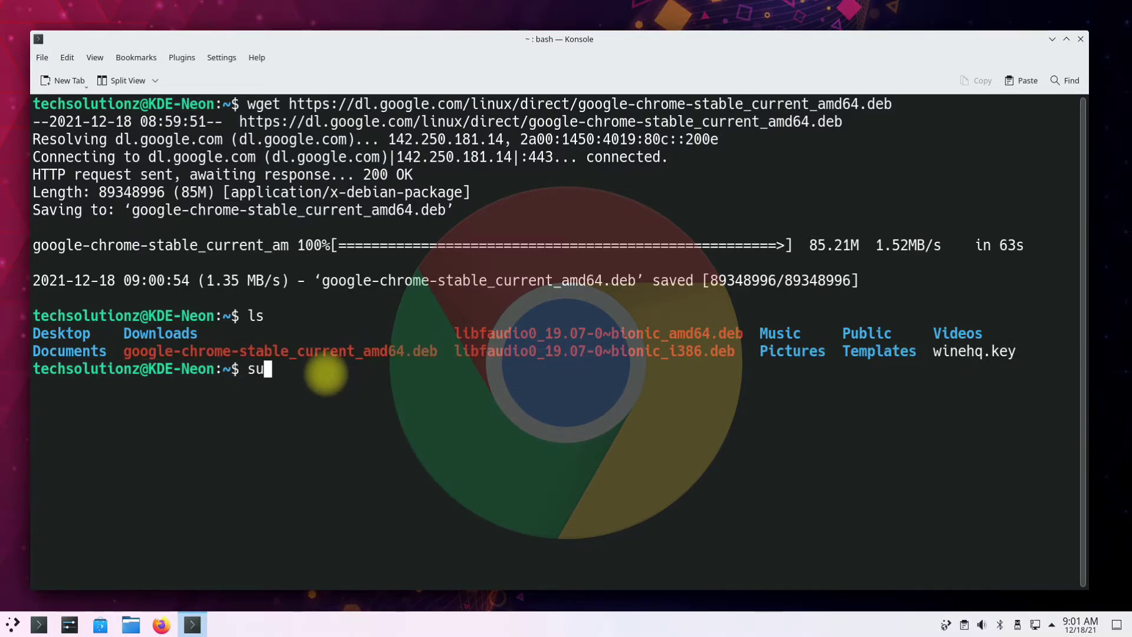
text(do apt install )
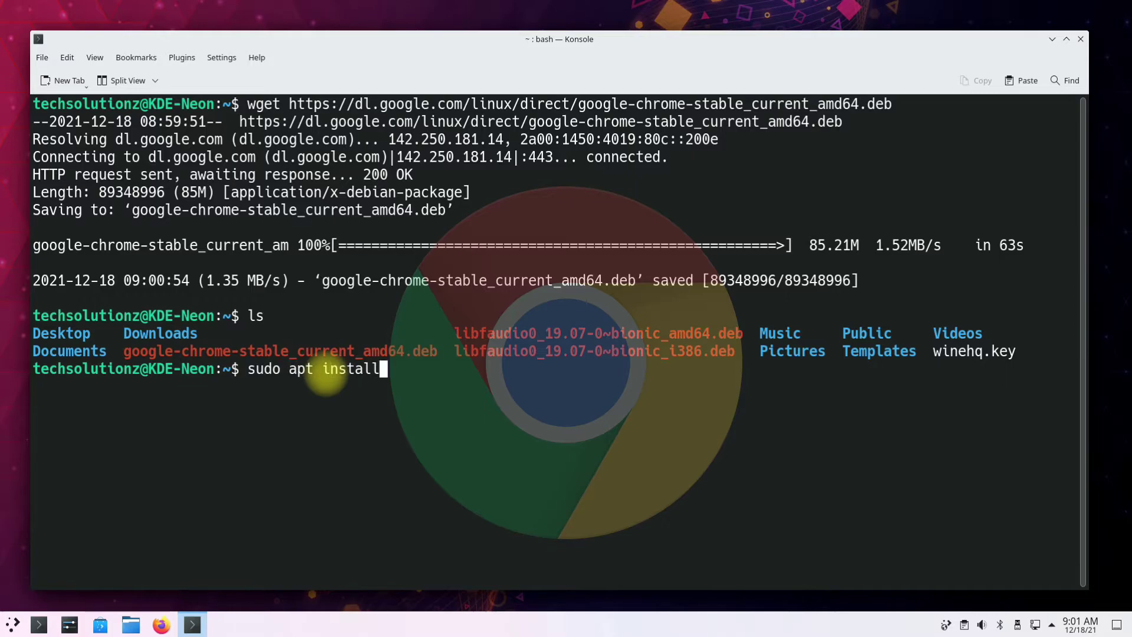
text(./)
Run sudo apt install on ./ plus the pasted Chrome package name
right_click(417, 366)
mouse_move(474, 409)
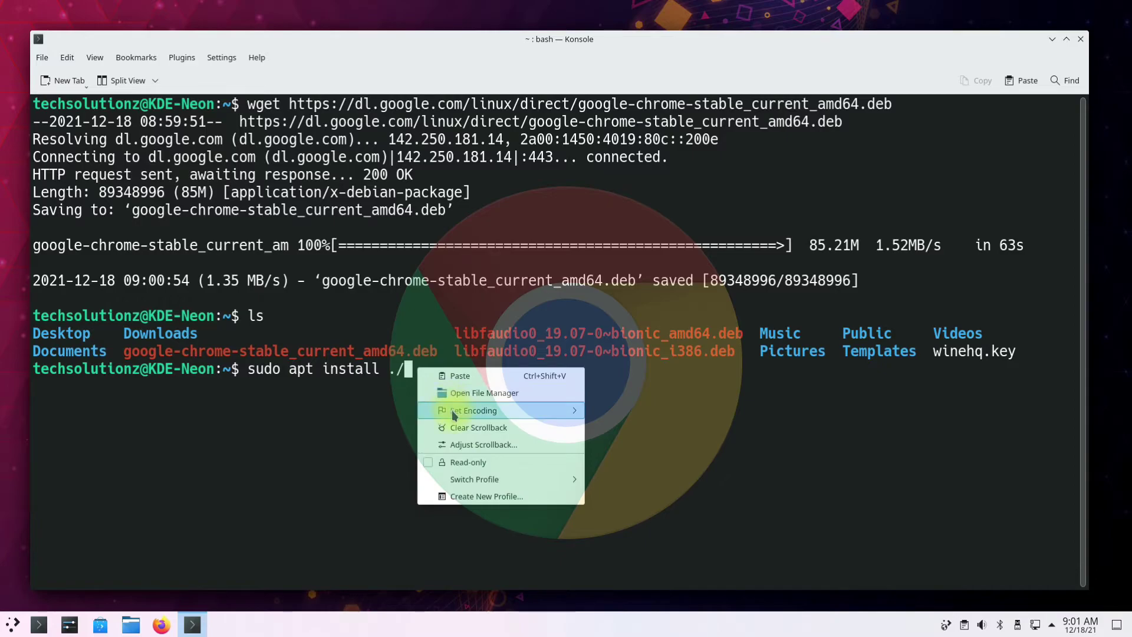
click(459, 376)
key(Return)
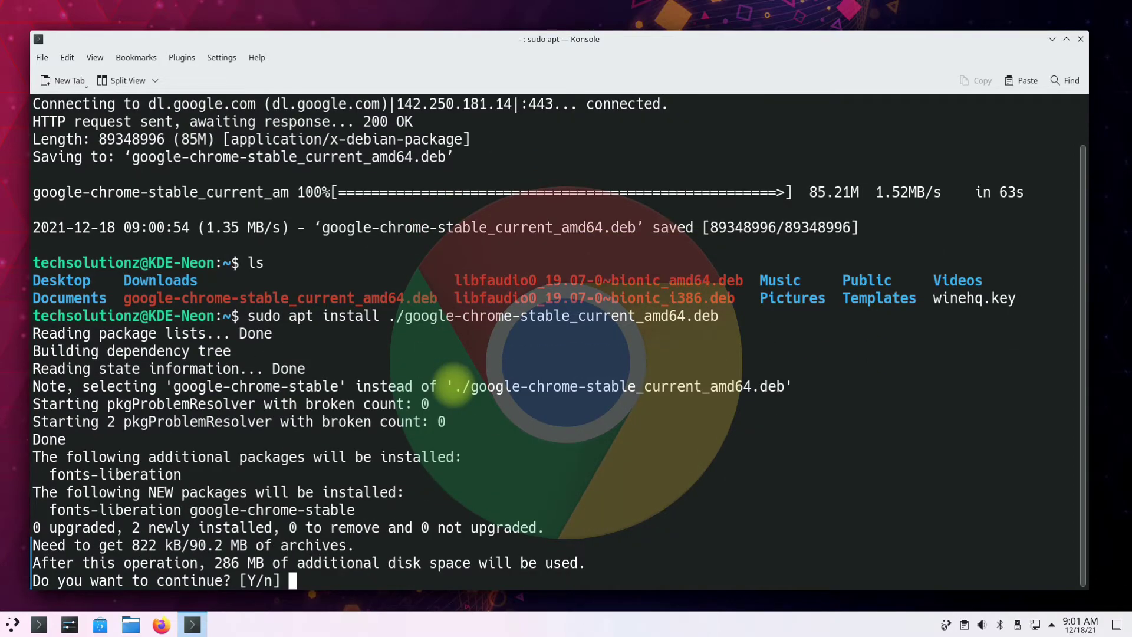
text(Y)
Confirm installing google-chrome-stable and fonts-liberation, then exit Konsole
key(Return)
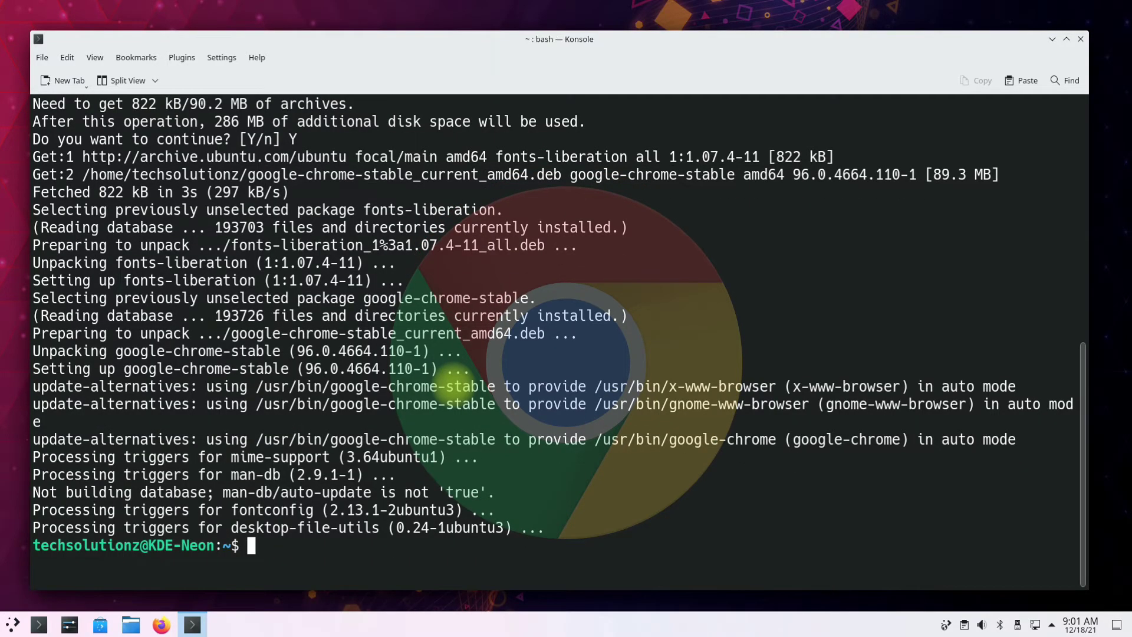
text(exi)
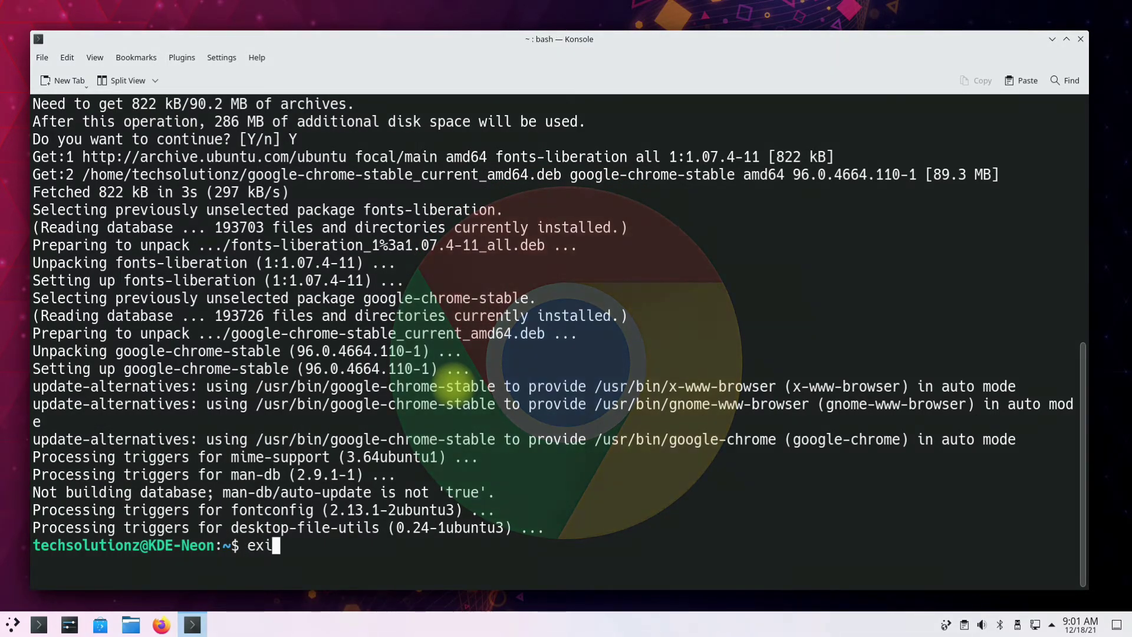
text(t)
key(Return)
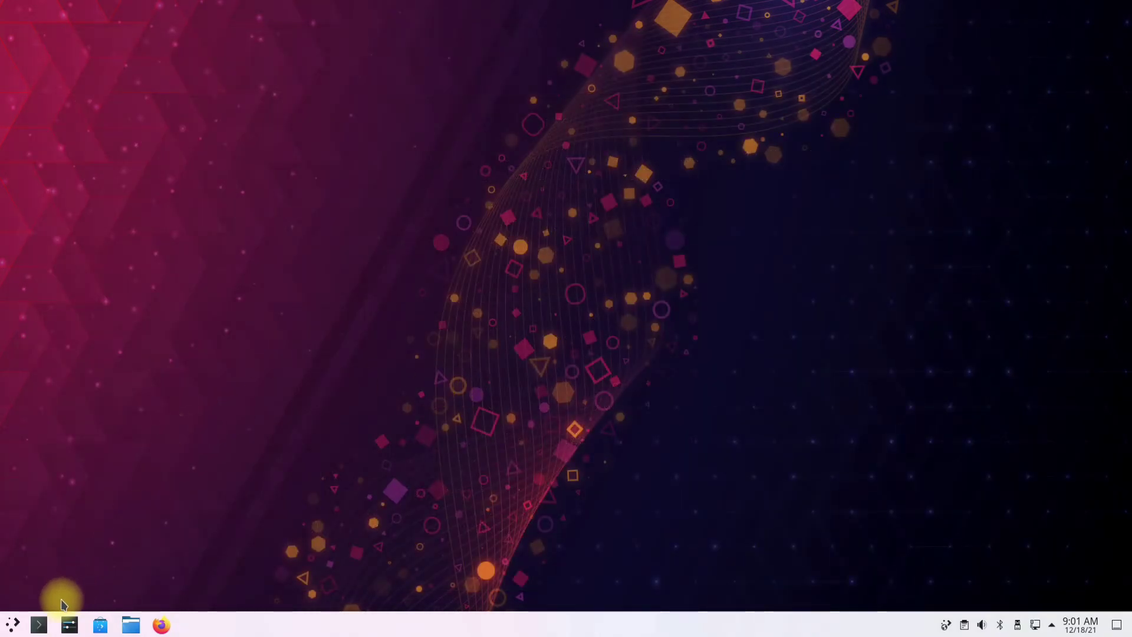
Launch Google Chrome from the Internet category of the Application Launcher
click(13, 624)
mouse_move(38, 407)
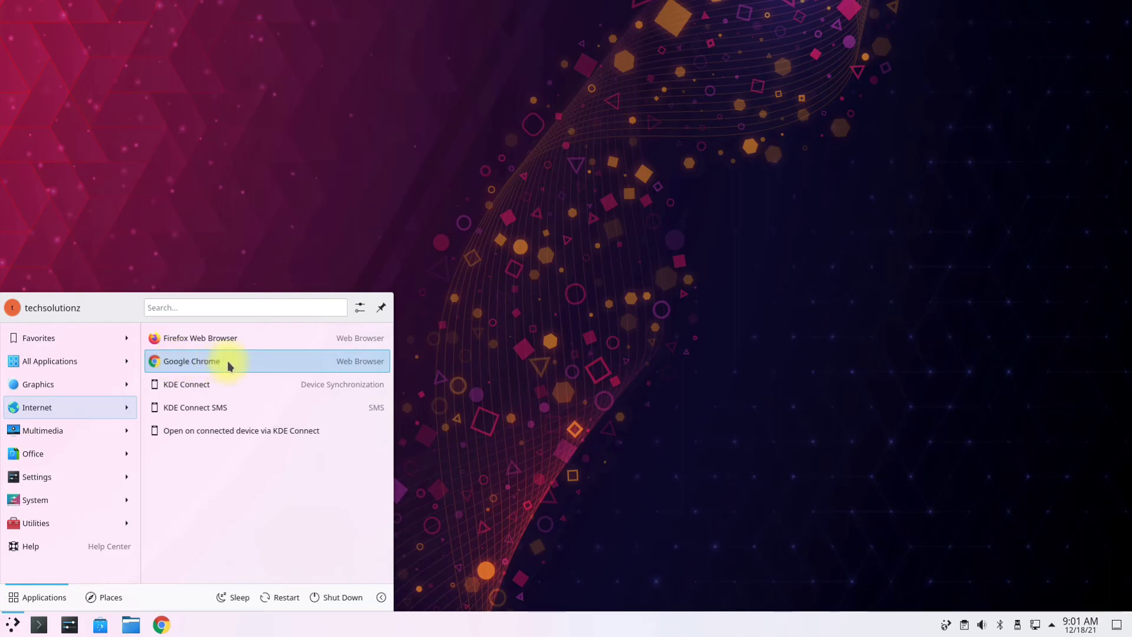
click(228, 361)
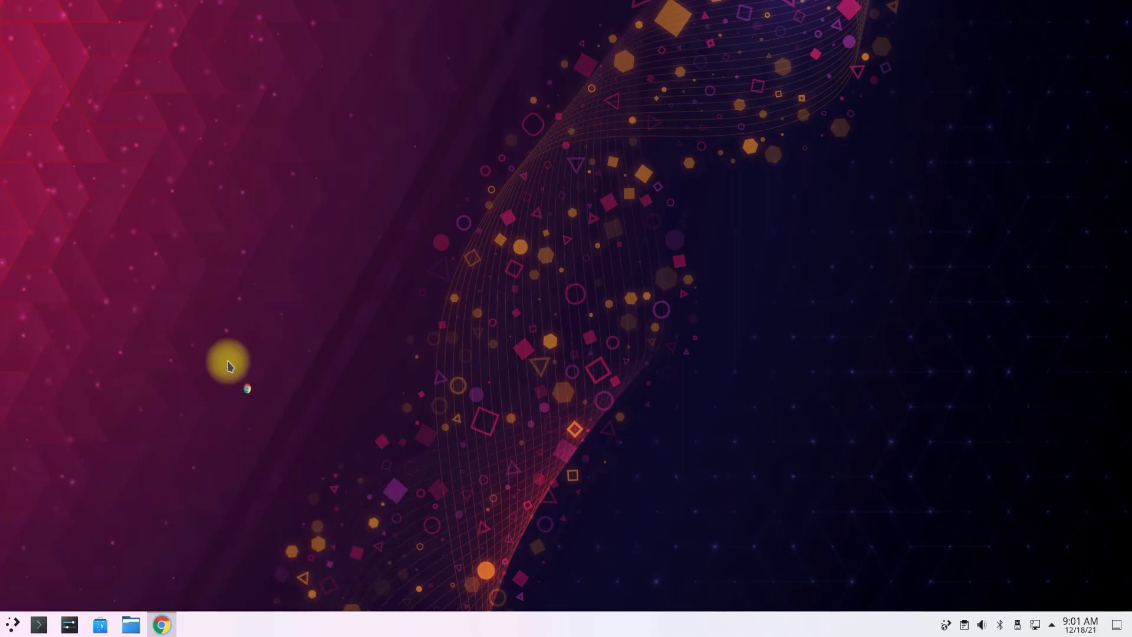